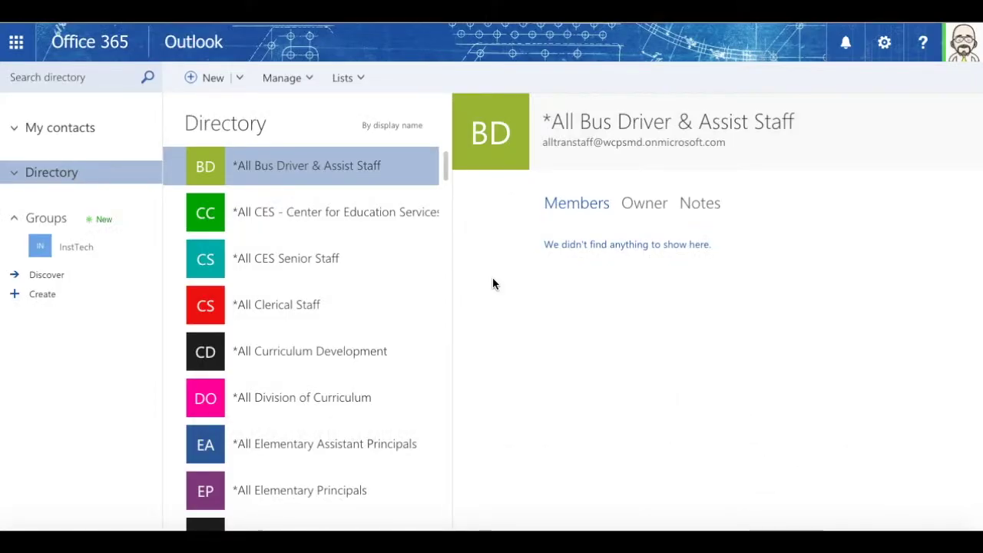
Close the Office 365 app launcher and return to the My contacts list in People.
click(17, 42)
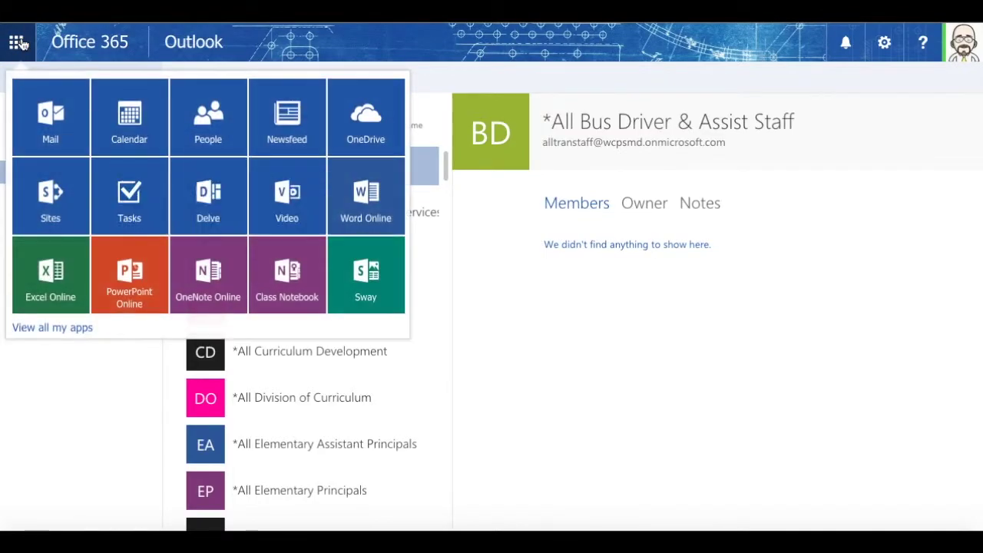
click(222, 129)
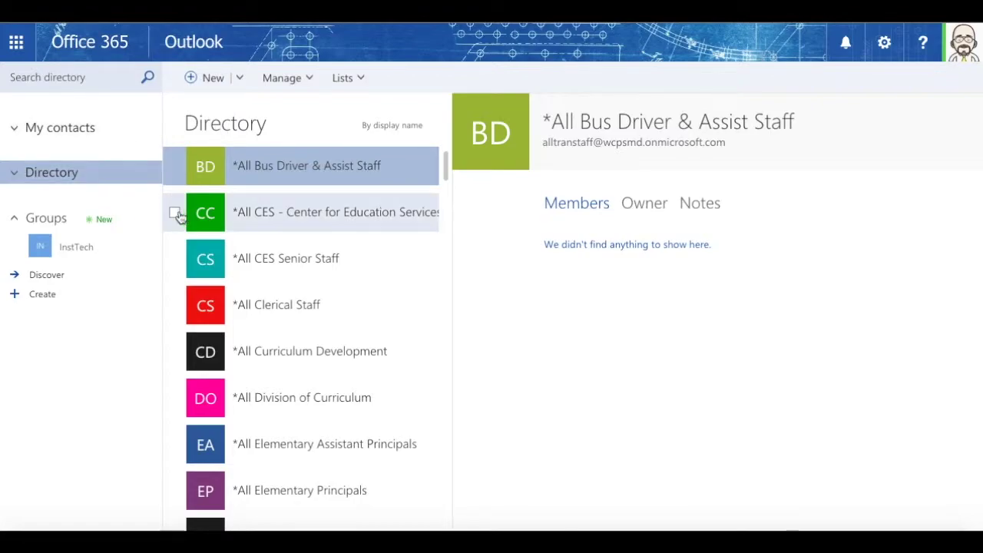
scroll(299, 203, down, 1)
scroll(299, 203, up, 1)
click(74, 130)
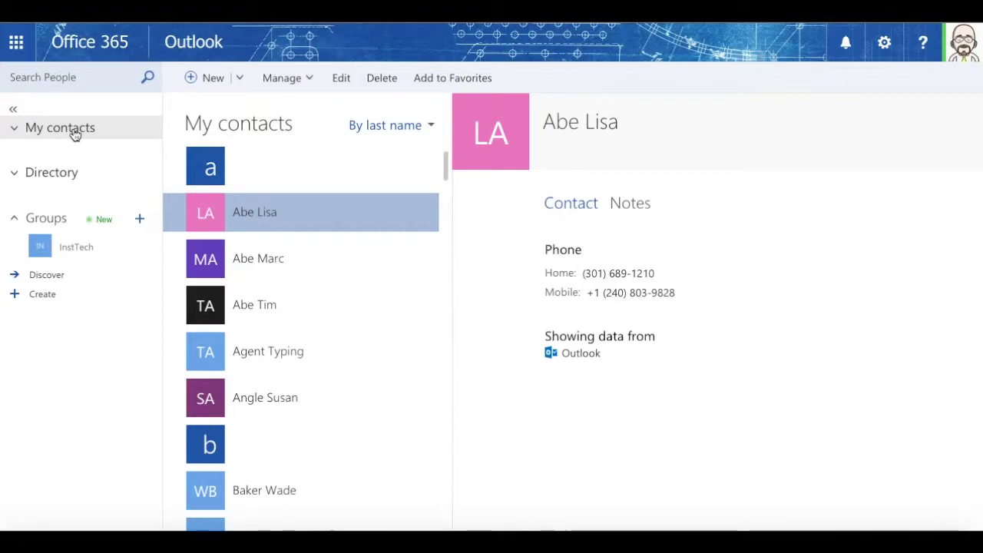
click(74, 132)
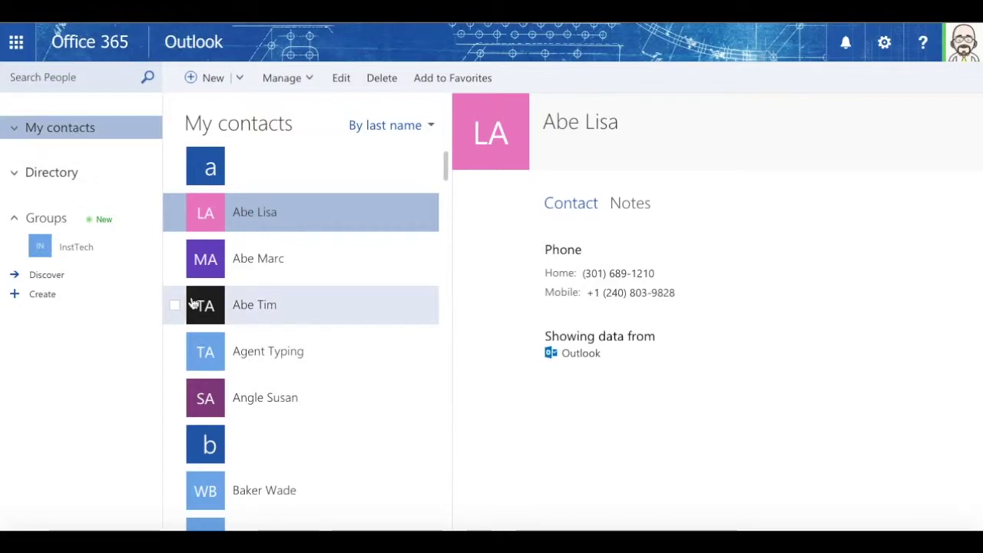
click(215, 357)
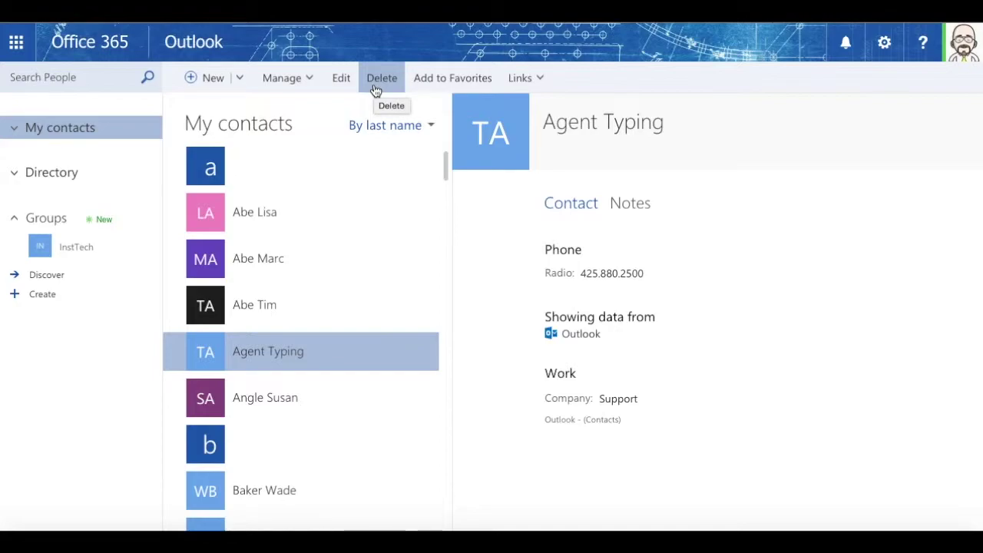
click(69, 178)
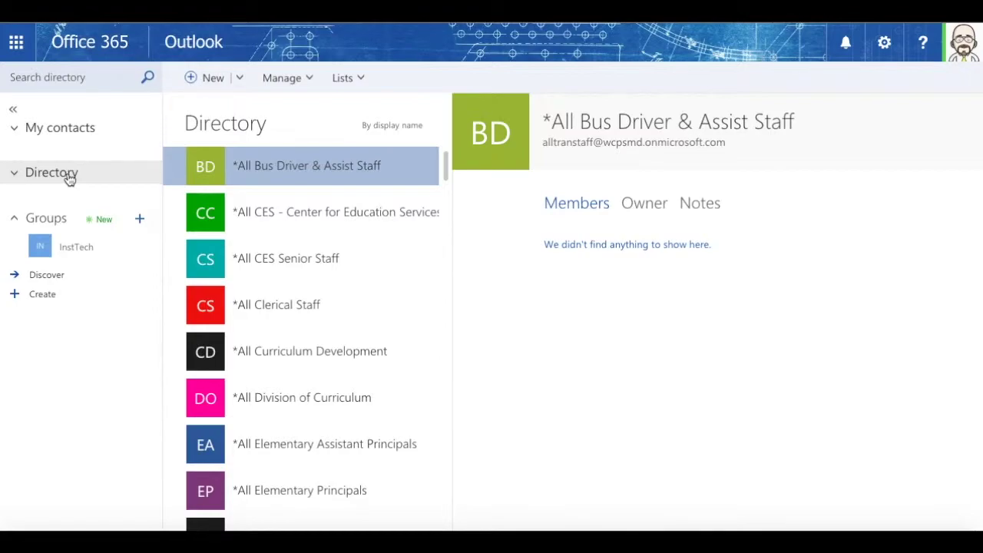
Scroll the Directory list, then show the New menu's contact, contact list and group options.
scroll(326, 300, down, 3)
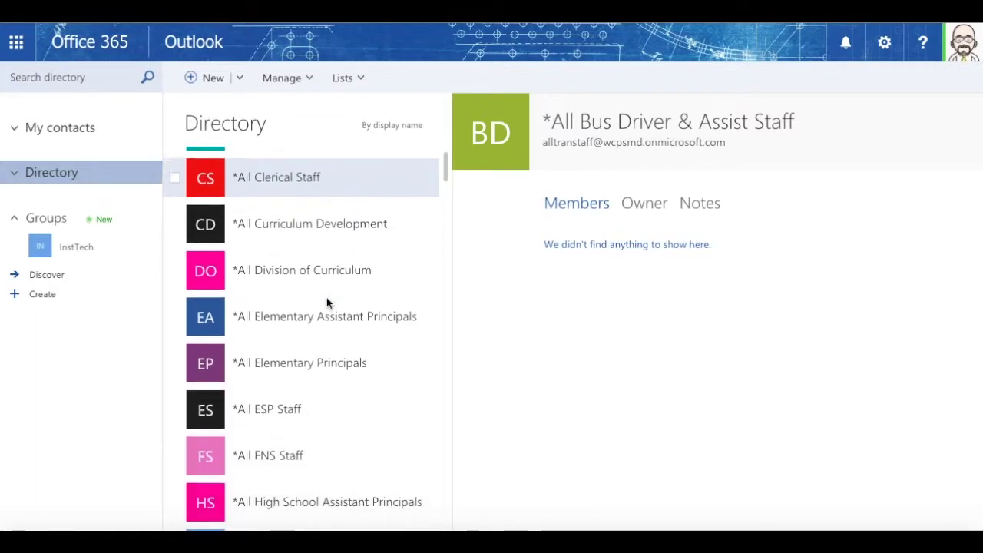
scroll(326, 300, down, 4)
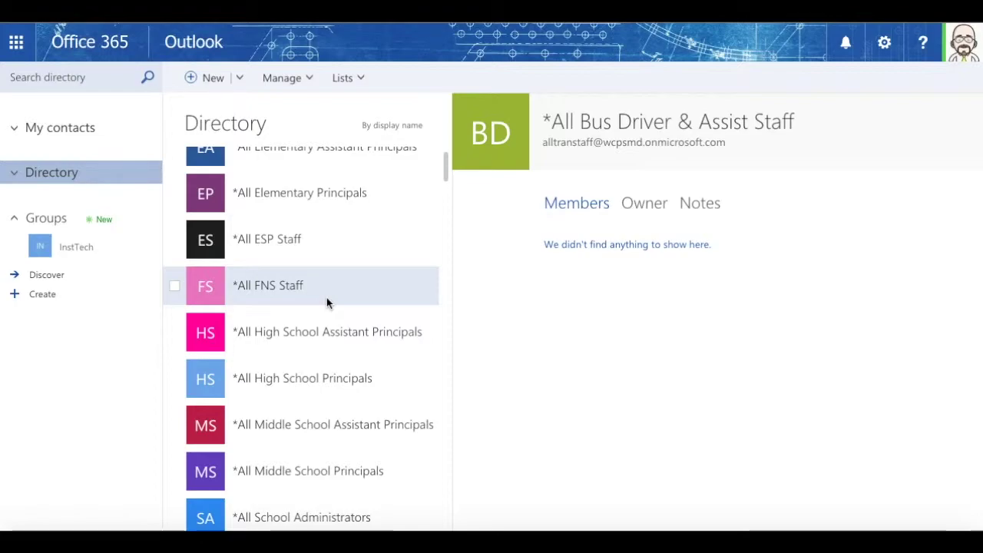
scroll(326, 299, up, 4)
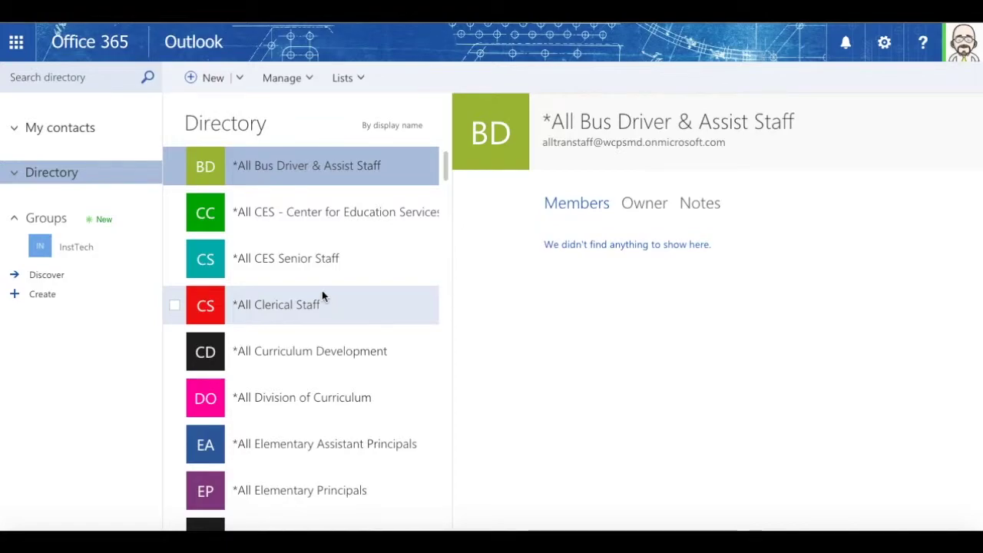
click(243, 78)
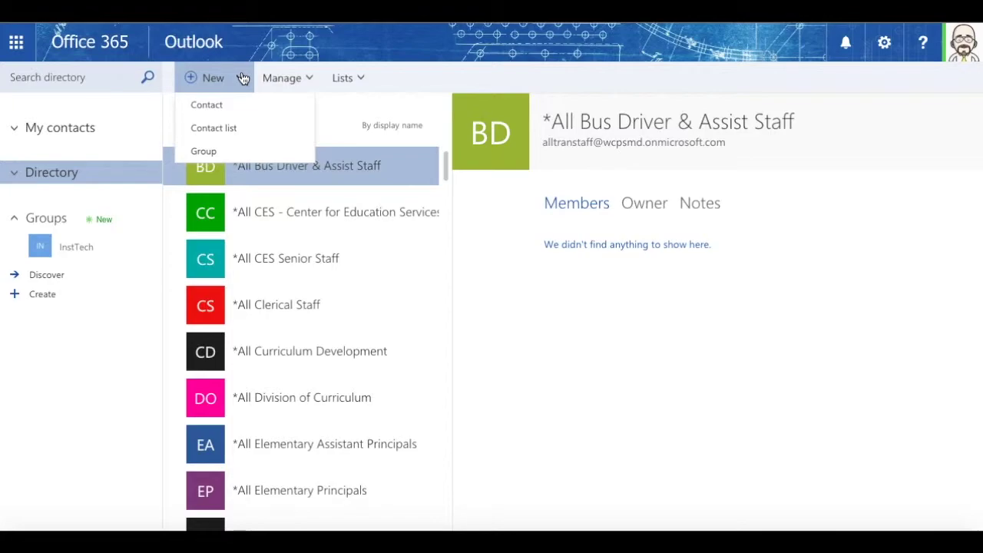
Start a new contact list named '7th grade team', then cancel and discard it unsaved.
click(232, 129)
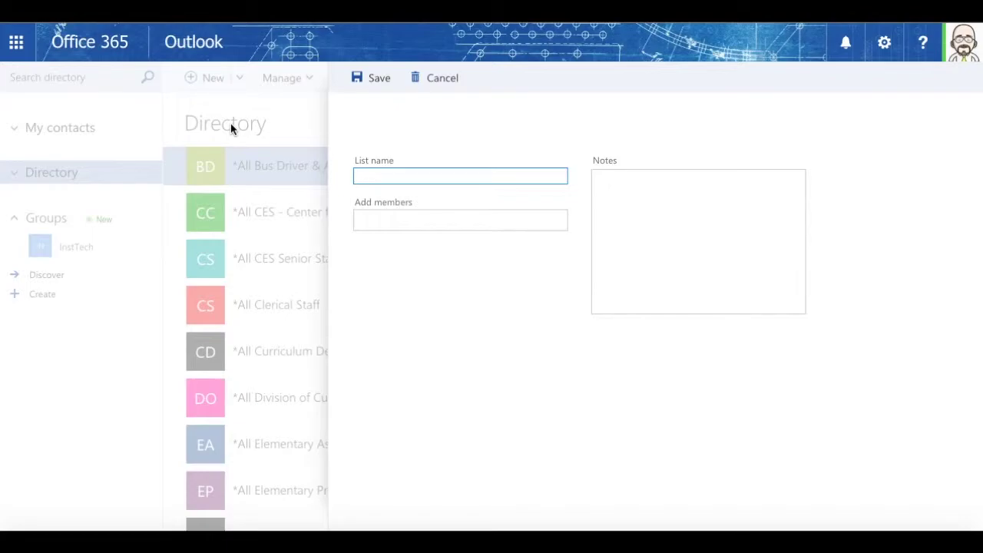
text(6)
key(BackSpace)
text(7th grade team)
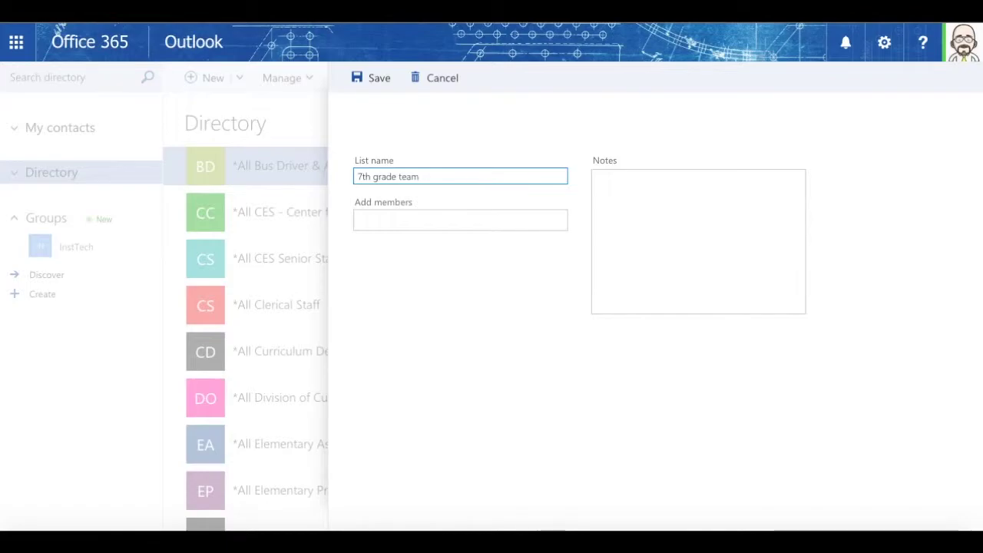
text(NOM)
key(BackSpace)
key(BackSpace)
key(BackSpace)
key(BackSpace)
key(BackSpace)
key(BackSpace)
key(BackSpace)
key(BackSpace)
key(BackSpace)
key(BackSpace)
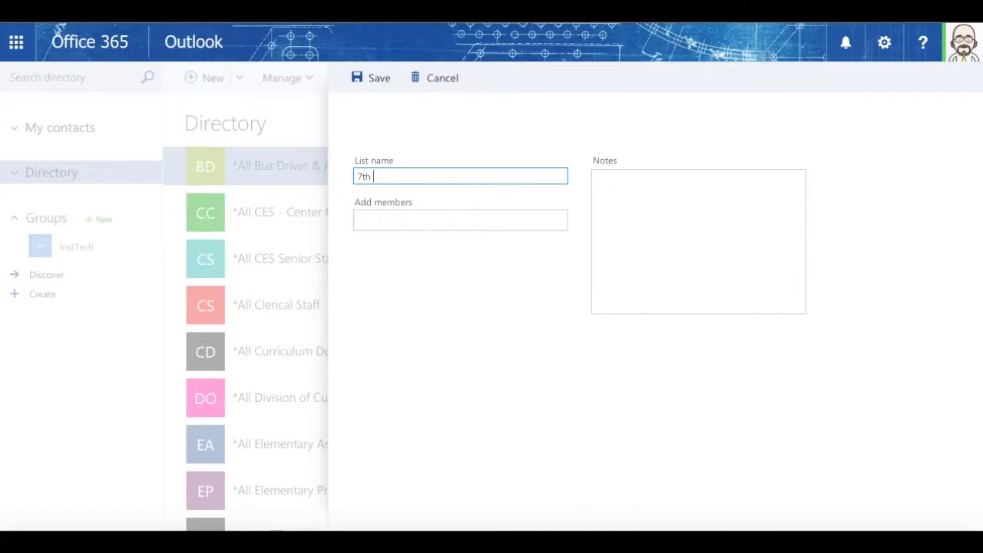
key(BackSpace)
key(BackSpace)
key(BackSpace)
key(BackSpace)
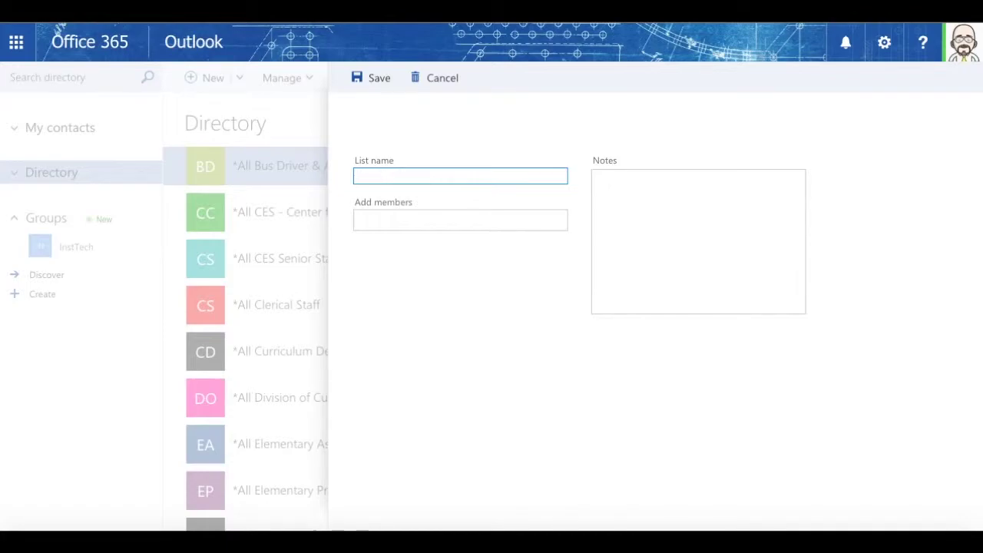
click(450, 77)
click(431, 310)
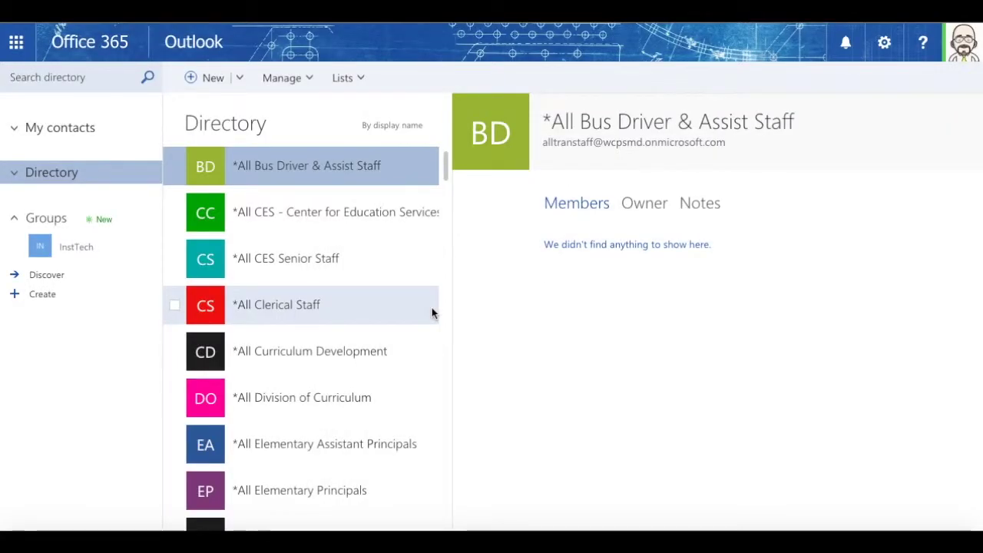
click(240, 79)
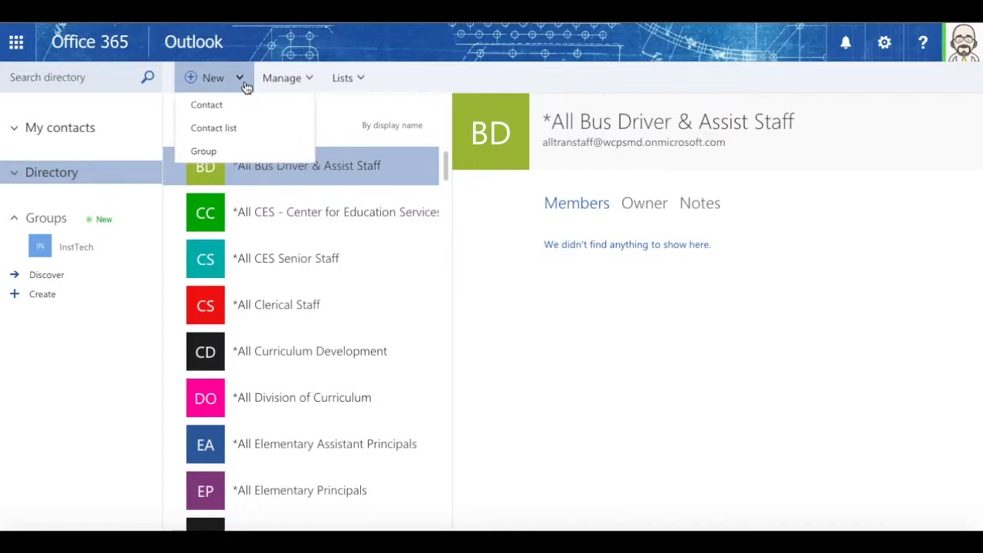
click(222, 154)
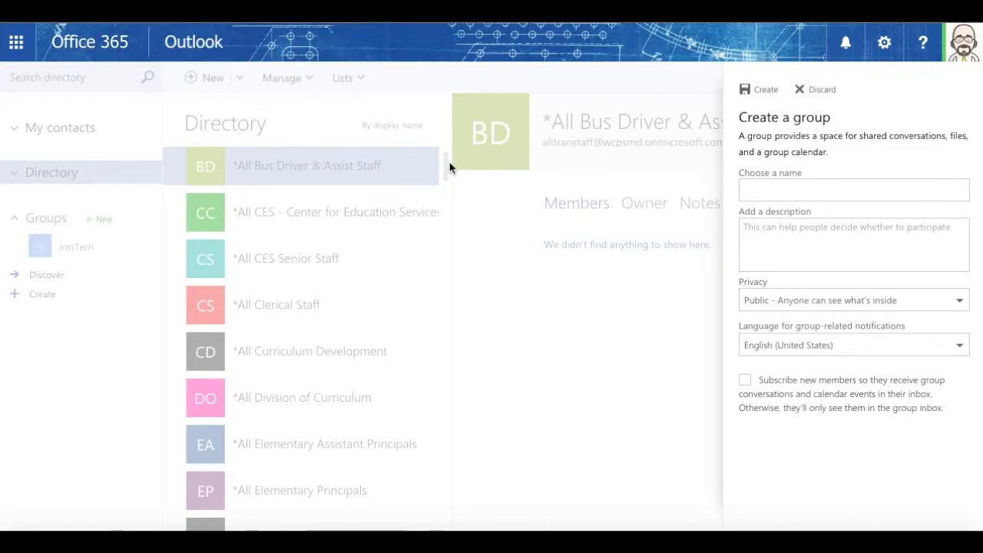
click(819, 90)
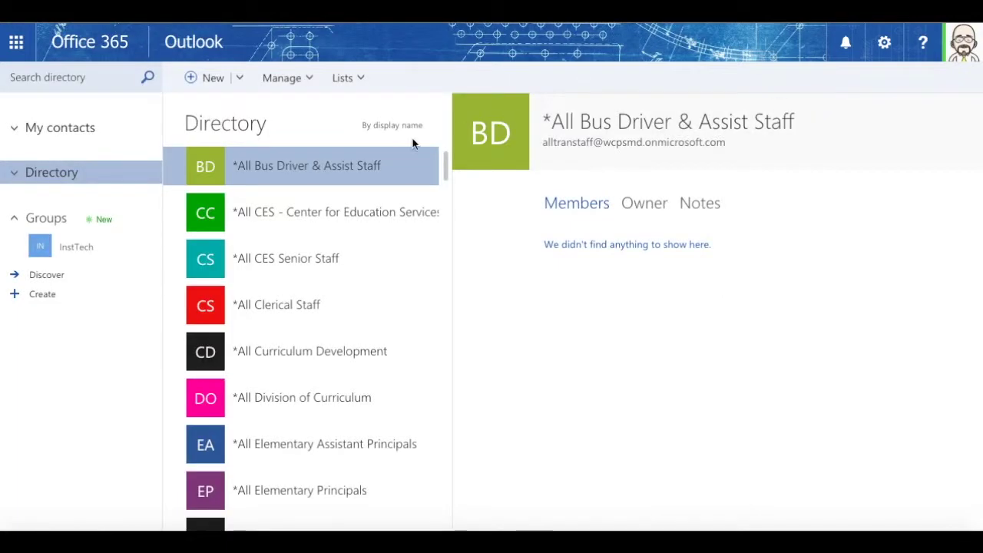
View the InstTech group's conversations, then collapse and re-expand the Groups section.
click(79, 253)
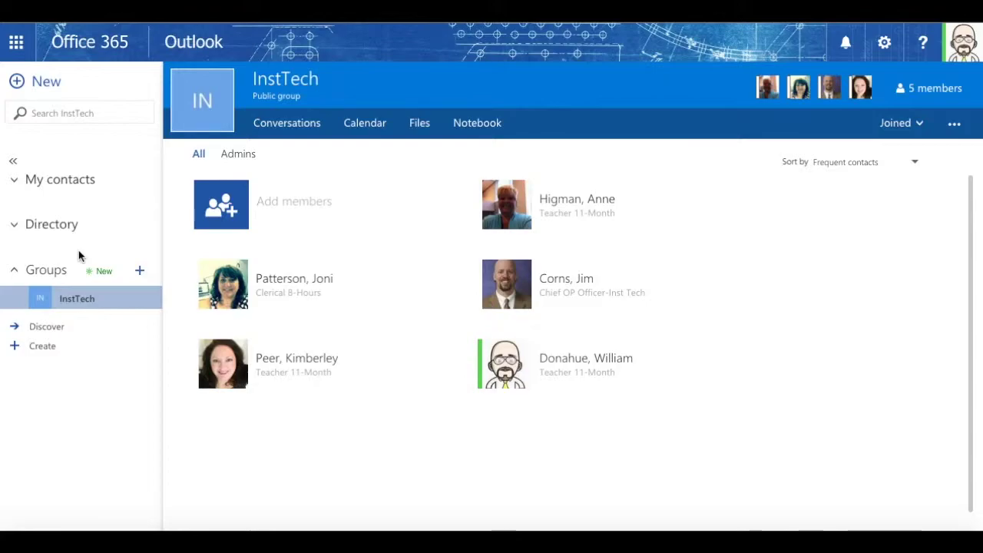
click(296, 135)
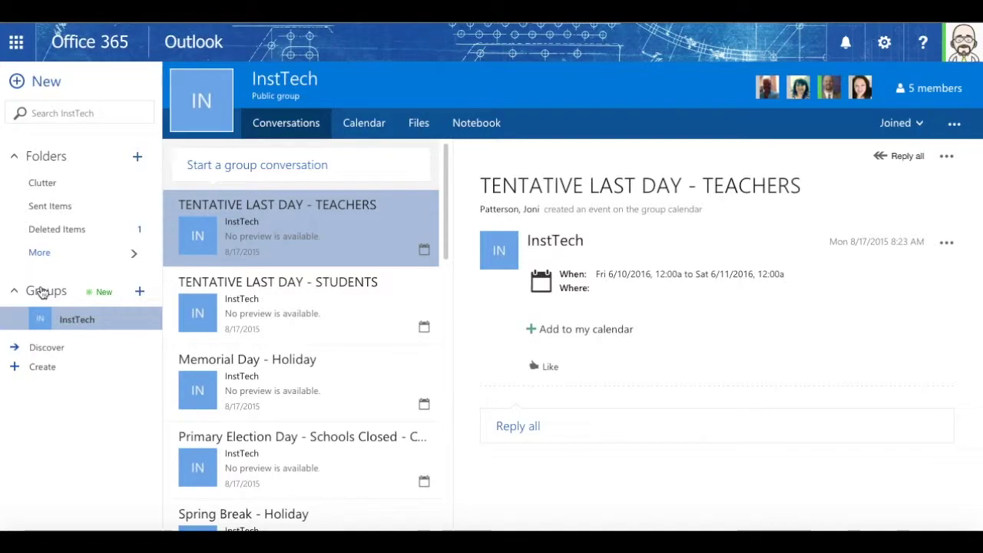
click(43, 292)
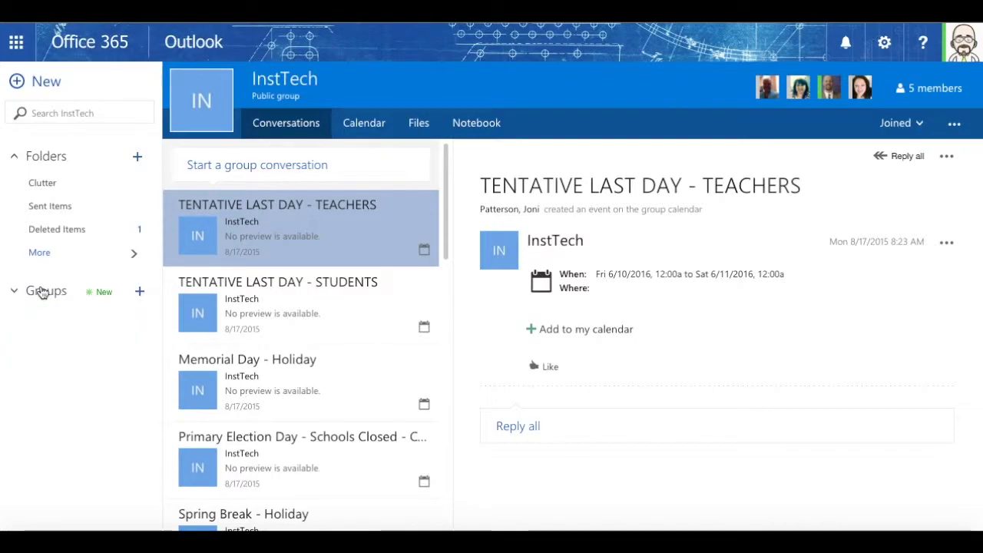
click(42, 292)
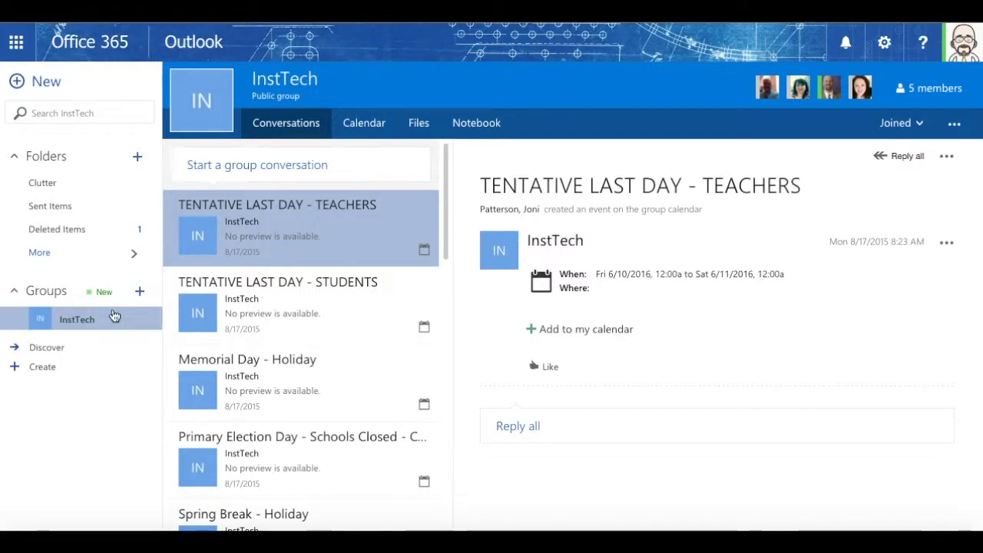
Open Discover under Groups and scroll the suggested groups like WTH FACULTY and BOEstaff.
click(45, 348)
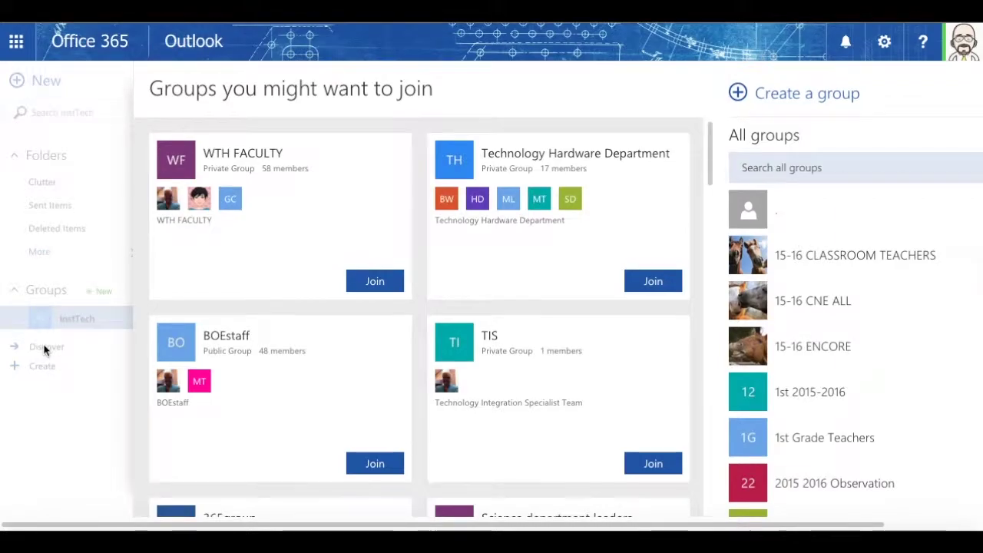
scroll(353, 400, down, 4)
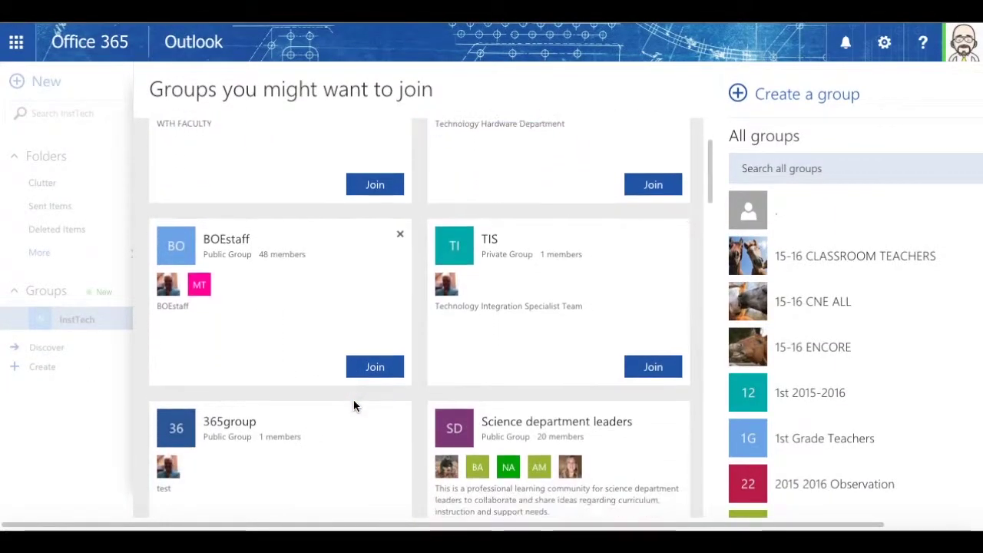